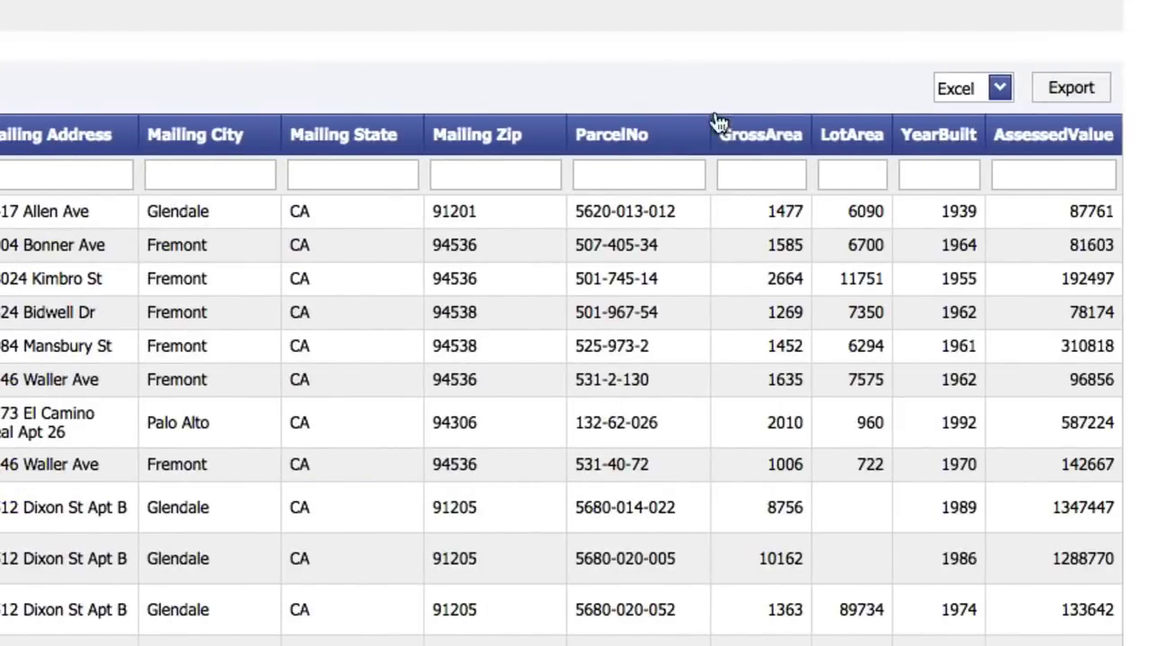
- Export the property records list from the web app in CSV format
left_click(999, 90)
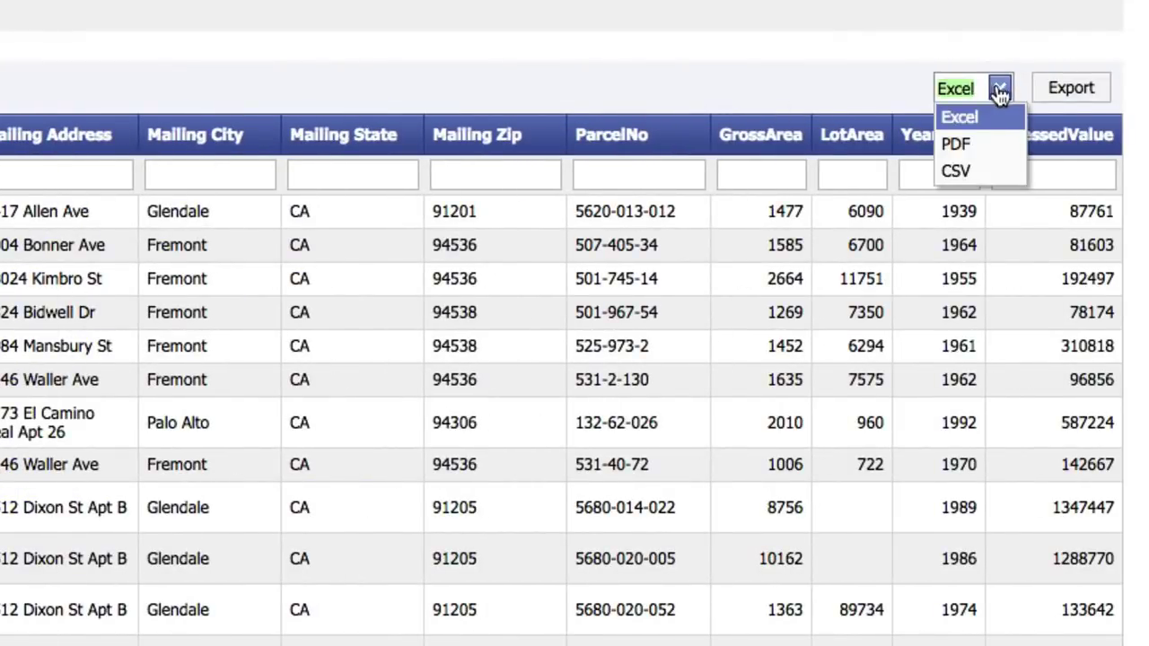
left_click(993, 169)
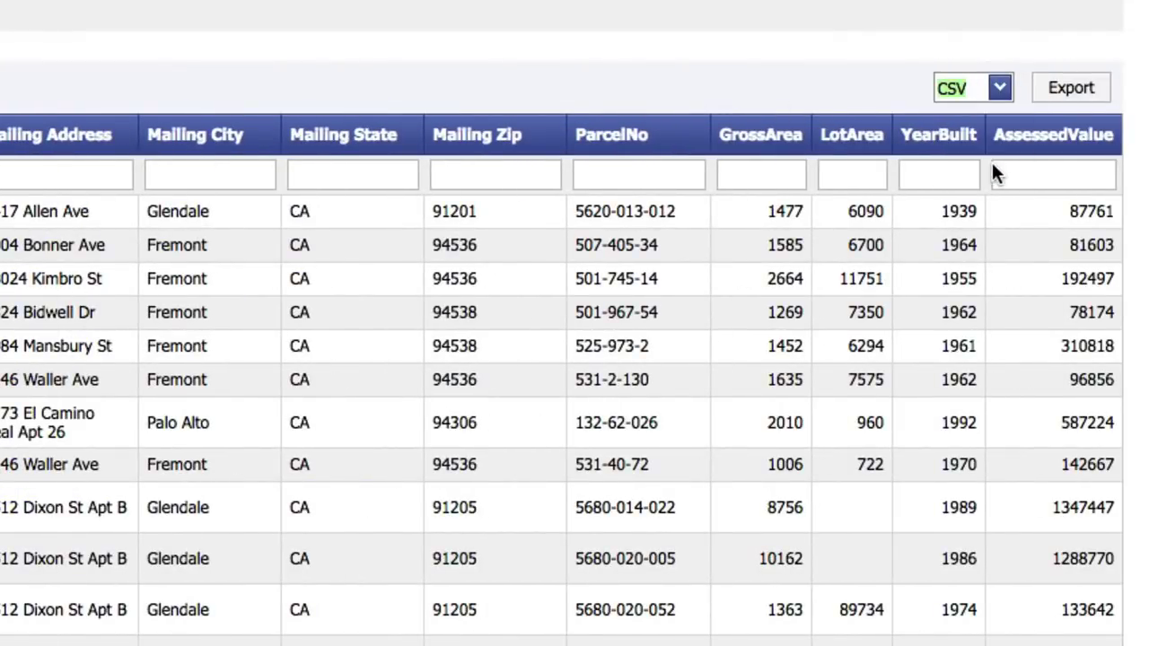
left_click(1068, 90)
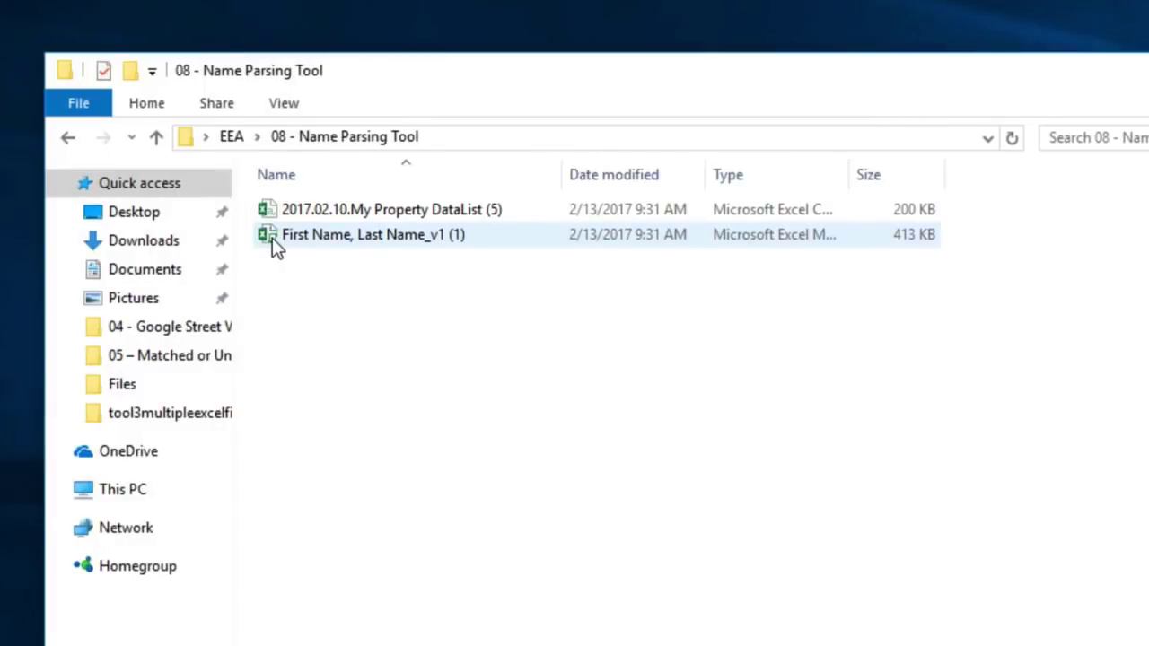
- Open the First Name, Last Name_v1 (1) workbook, check the security warning details, and enable its content
left_click(272, 238)
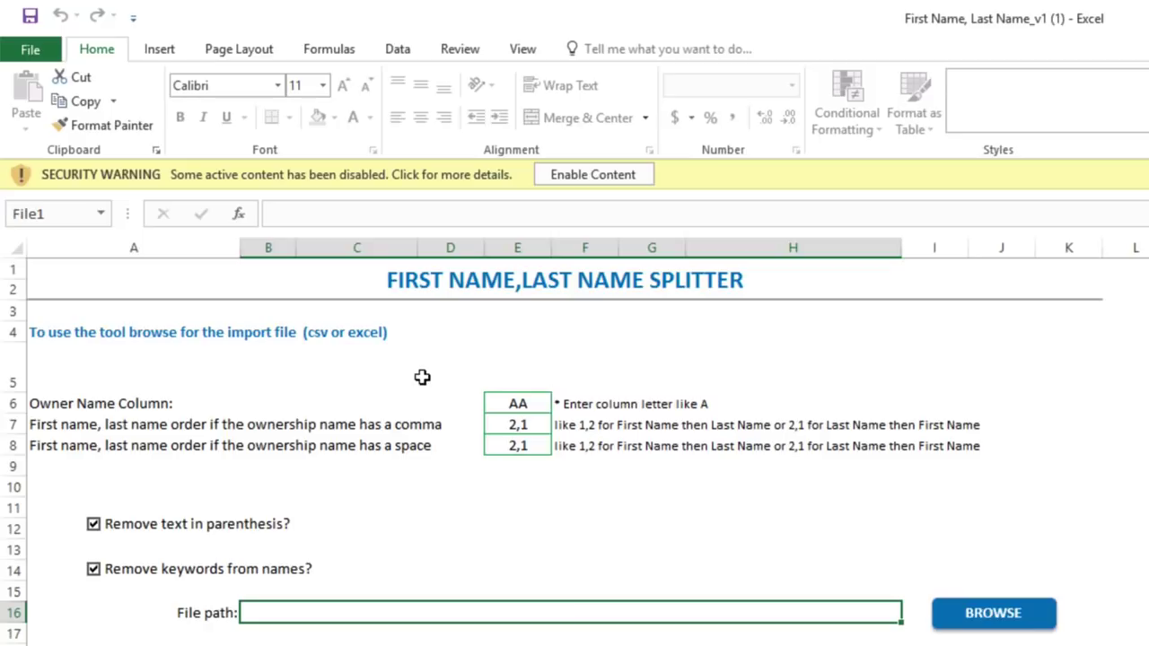
left_click(445, 175)
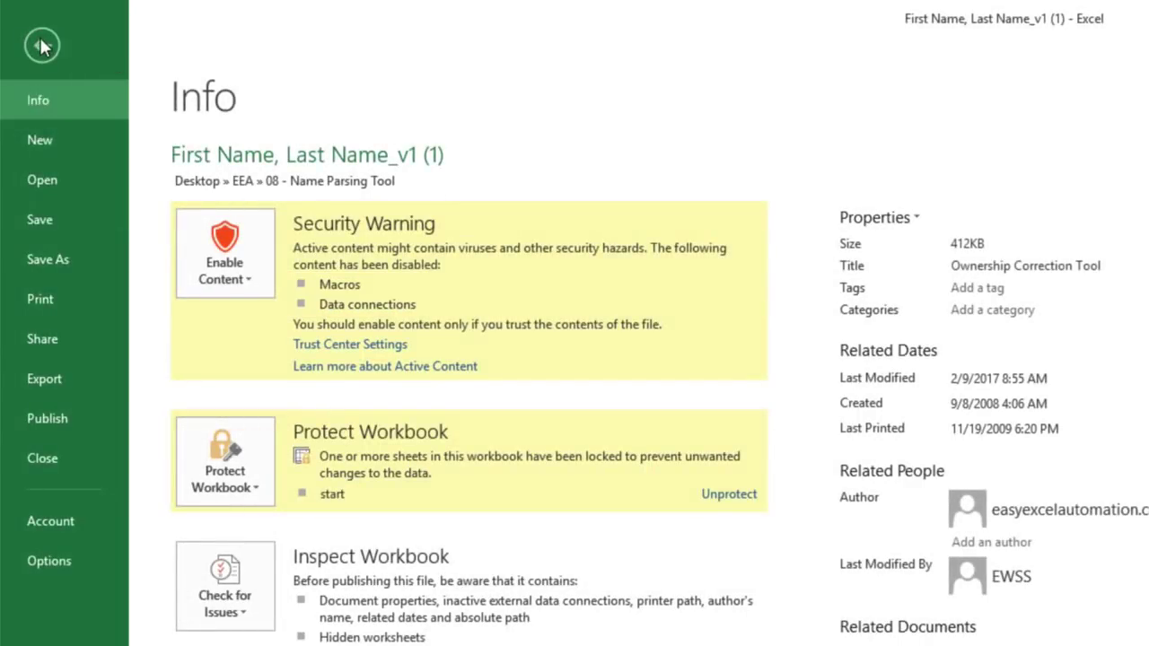
left_click(40, 38)
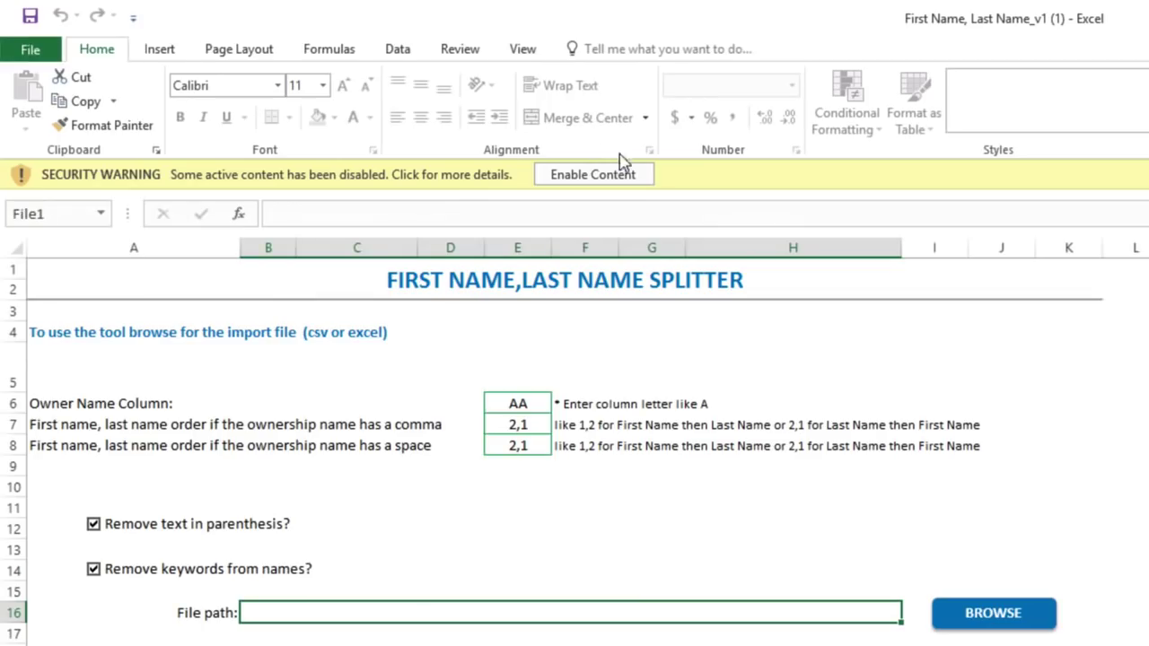
left_click(616, 177)
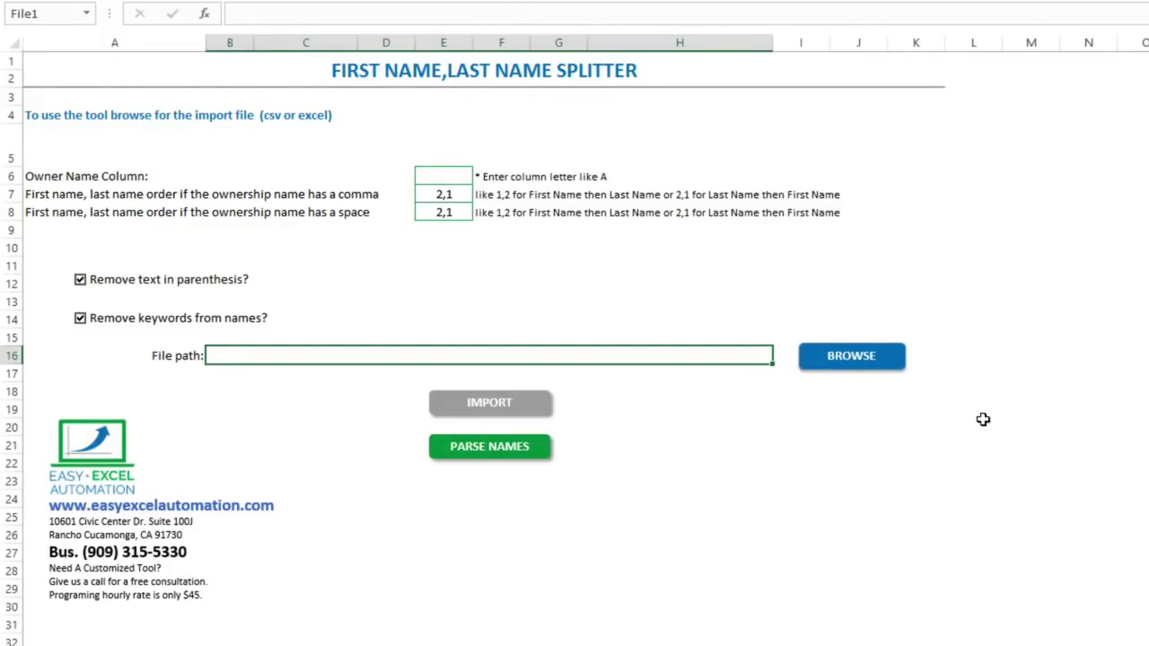
- Import the 2017.02.10.My Property DataList (5) CSV and widen column H to show full owner names
left_click(849, 369)
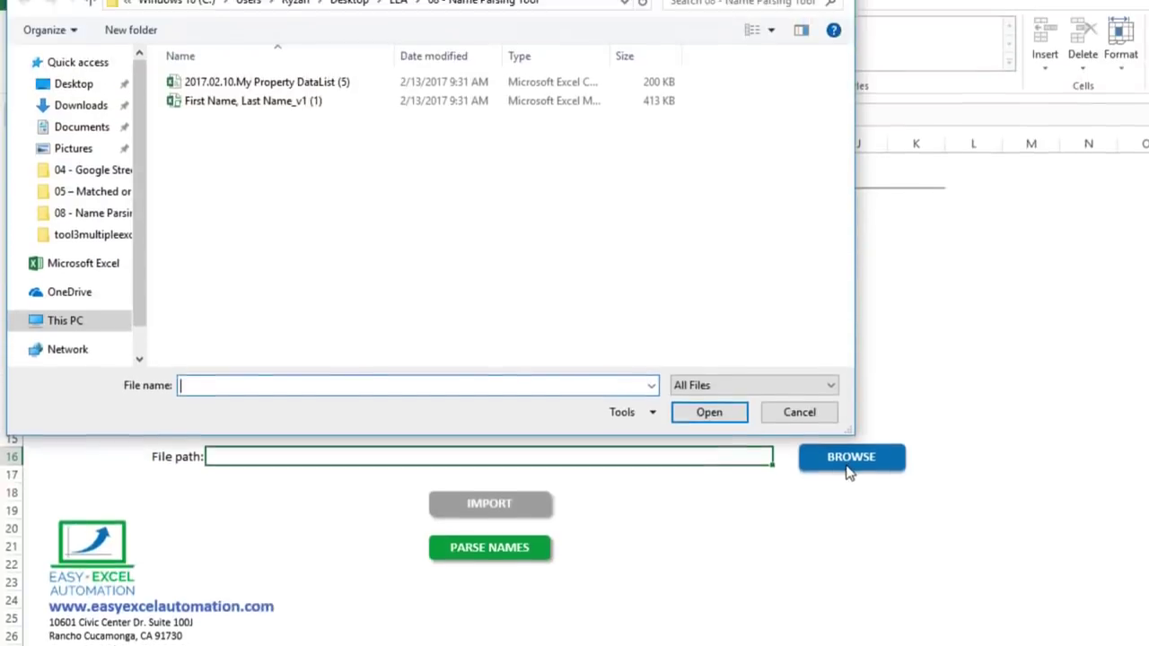
left_click(205, 133)
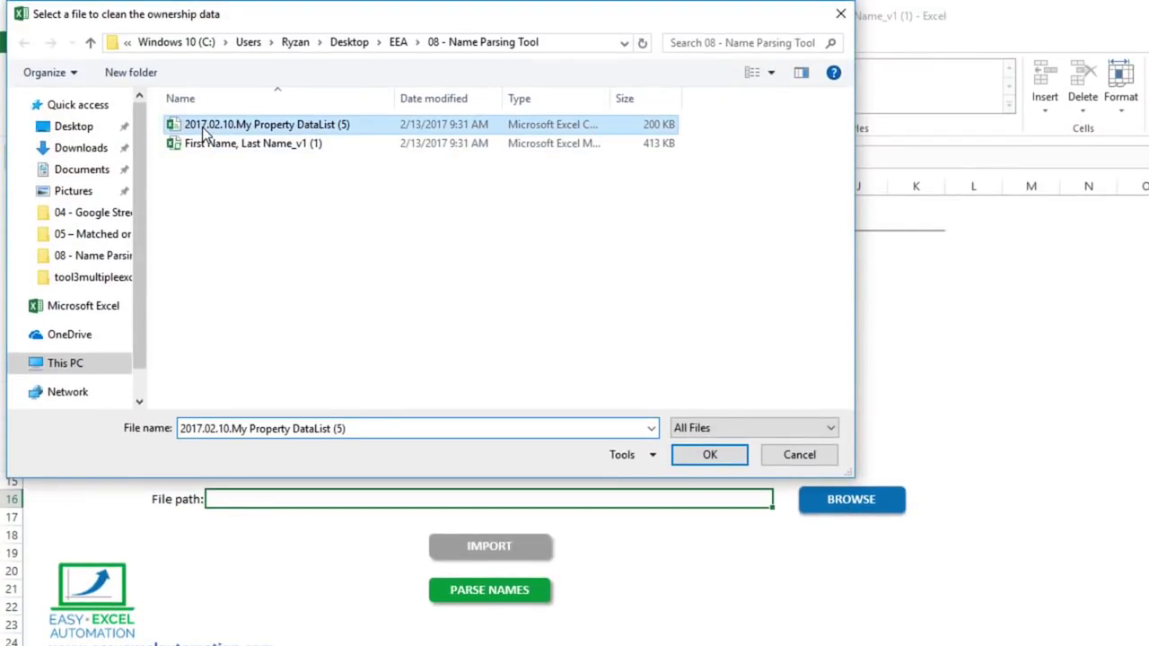
left_click(710, 455)
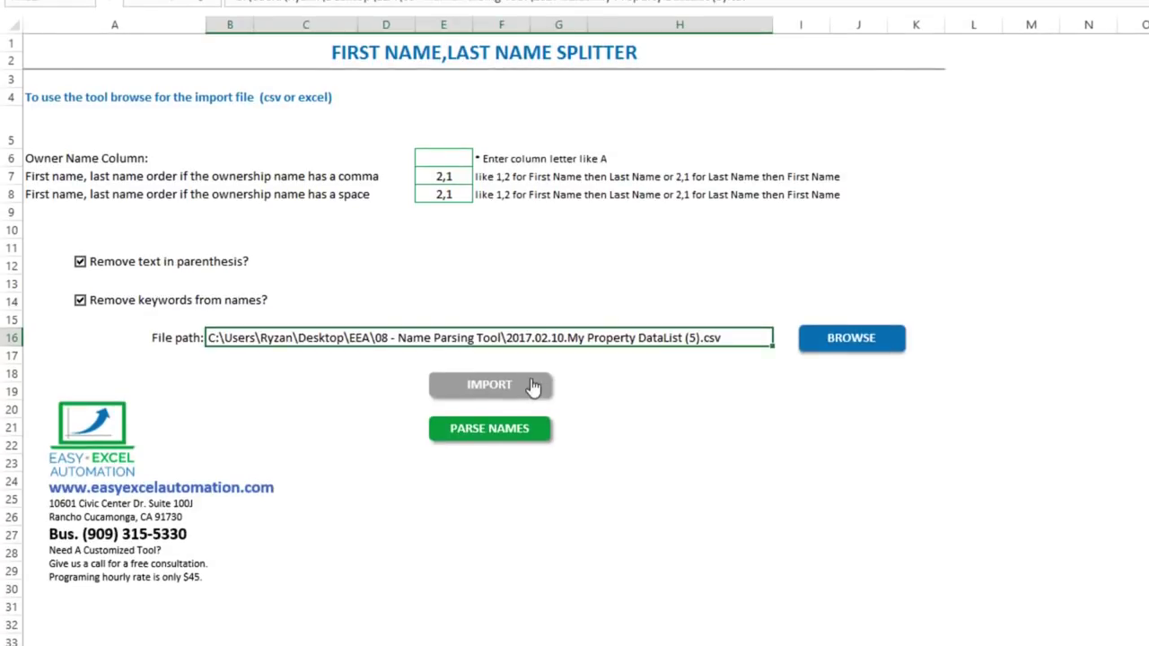
left_click(518, 387)
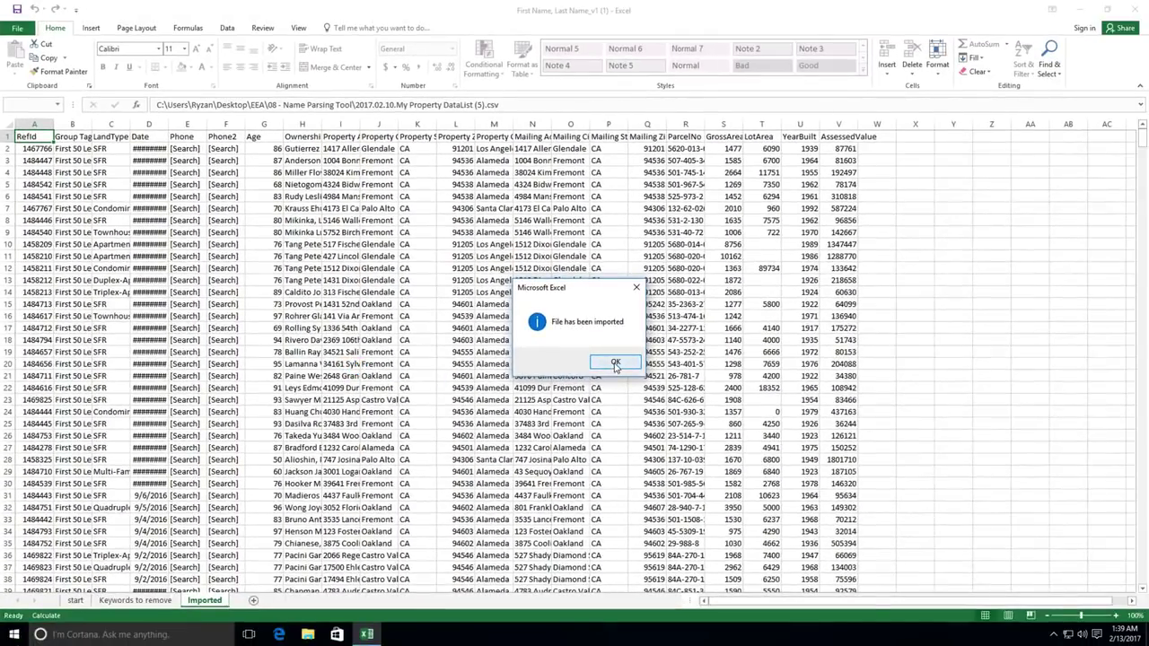
left_click(615, 363)
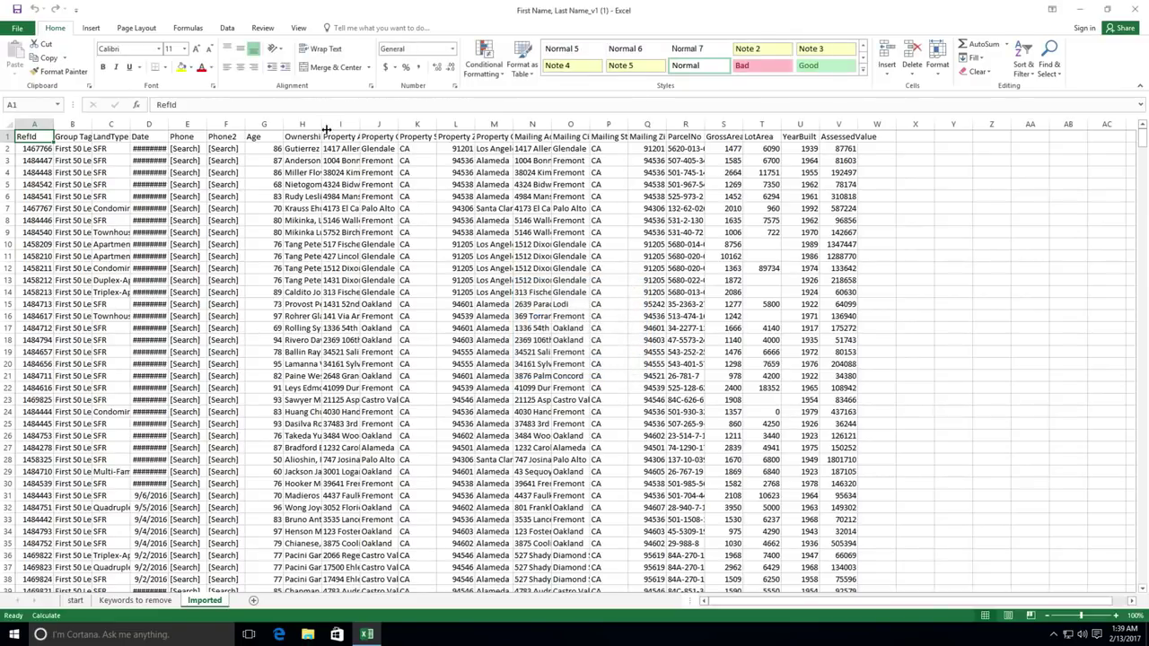
left_click_drag(322, 127, 520, 126)
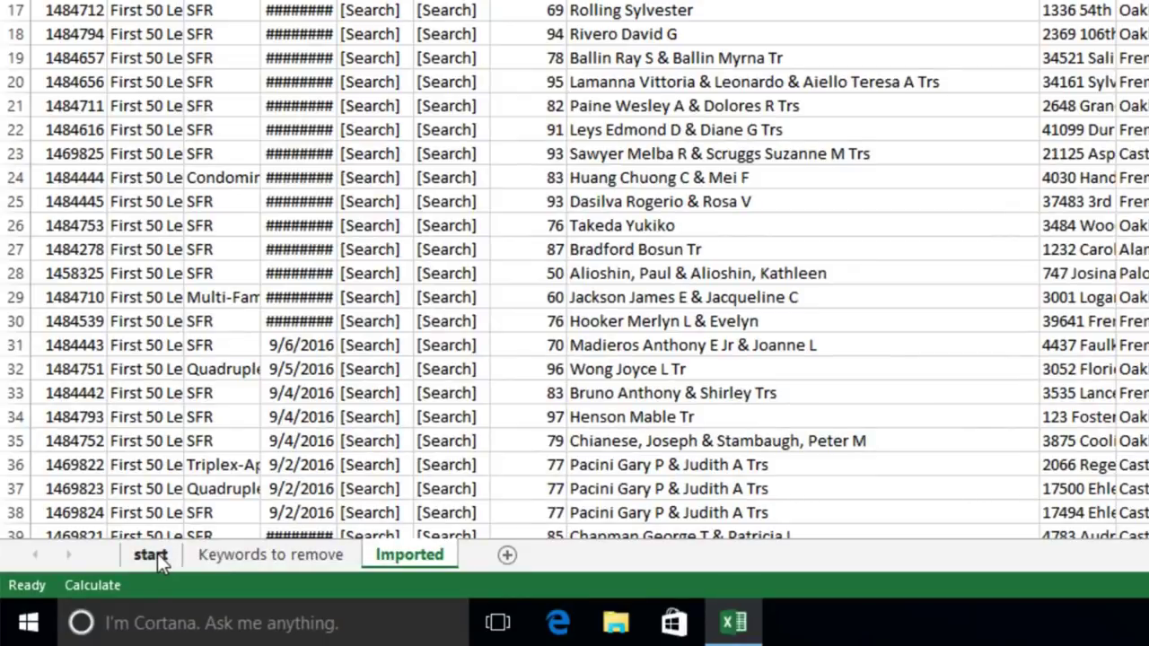
- On the start sheet, leave both remove-text-in-parenthesis and remove-keywords-from-names options enabled
left_click(157, 554)
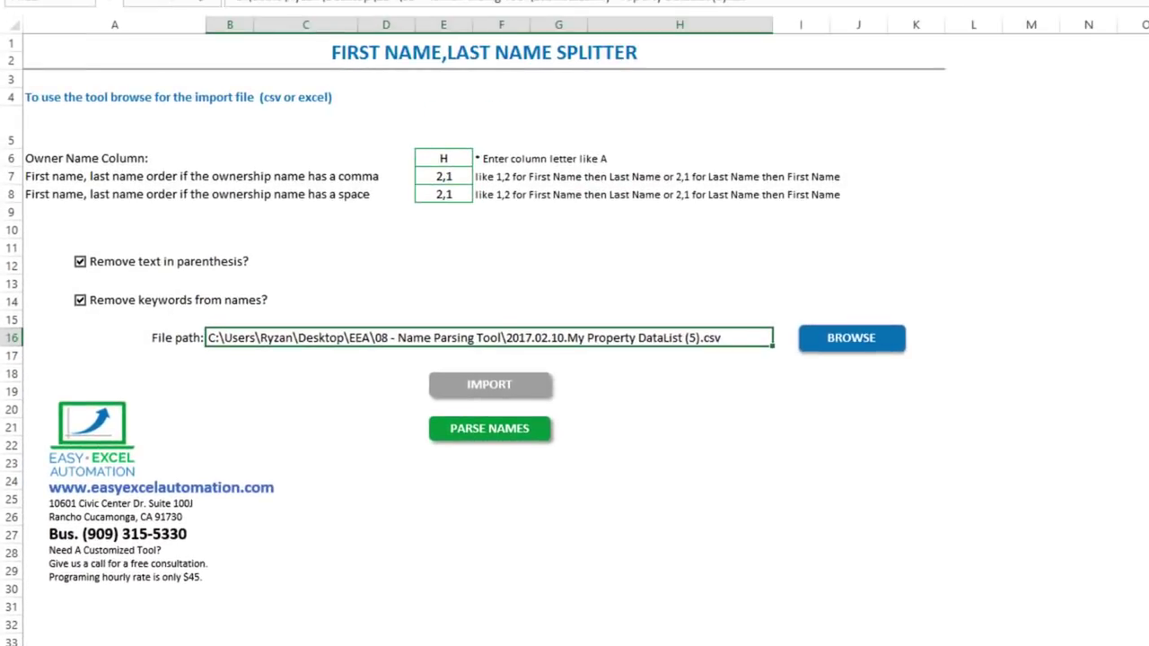
left_click(80, 263)
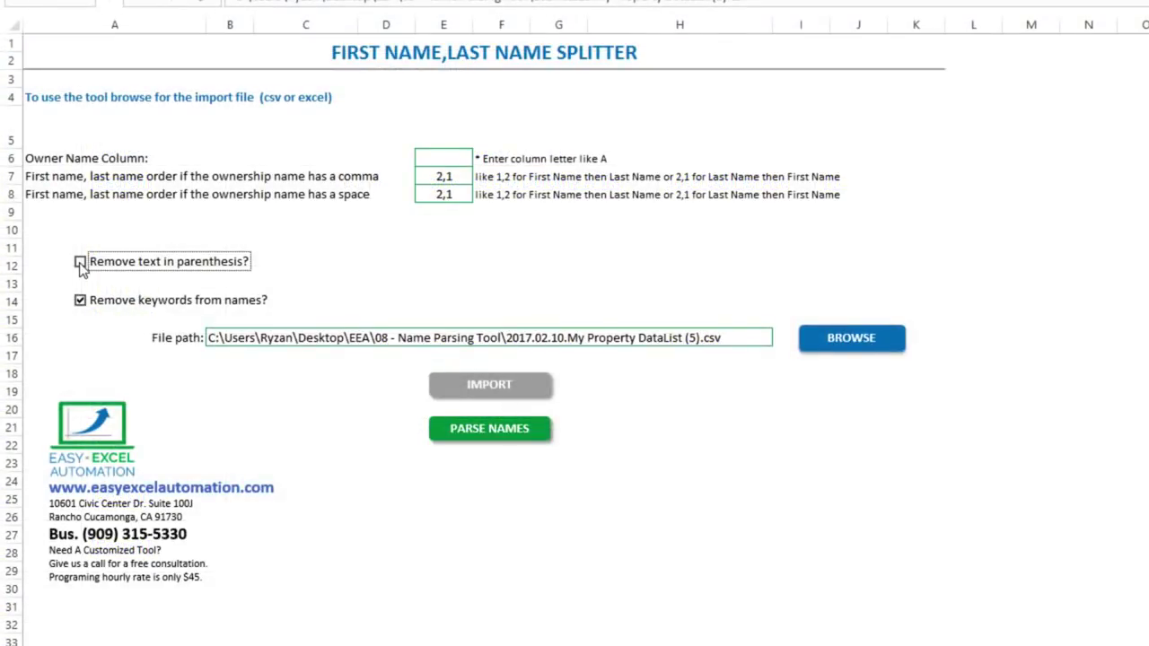
left_click(80, 263)
left_click(81, 303)
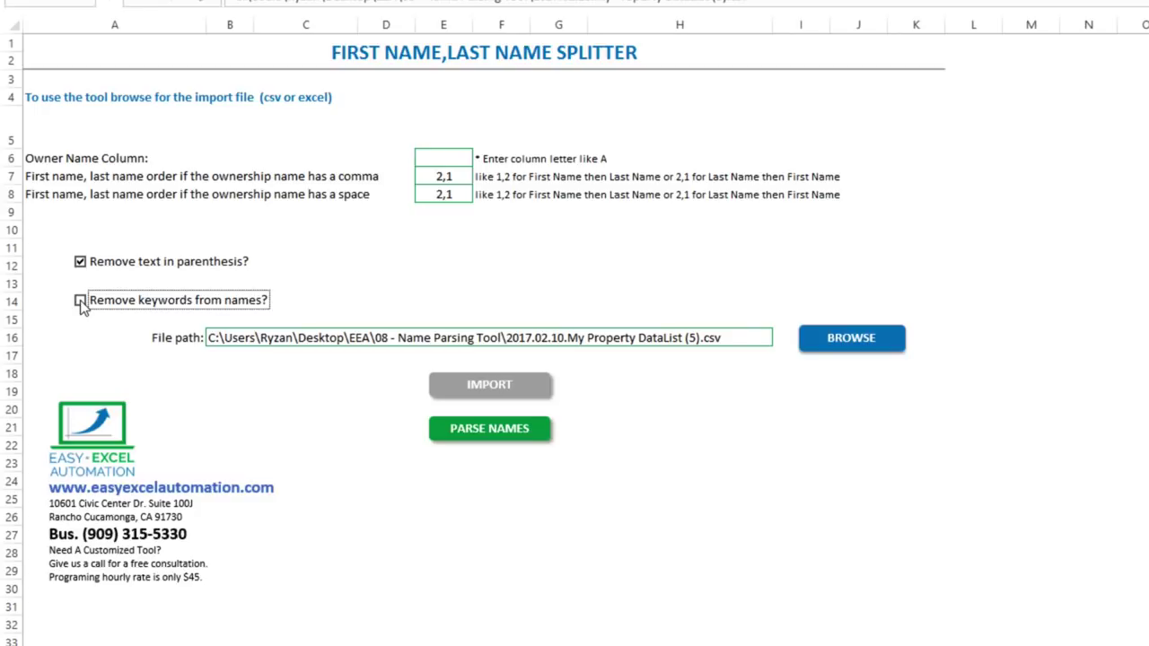
left_click(81, 303)
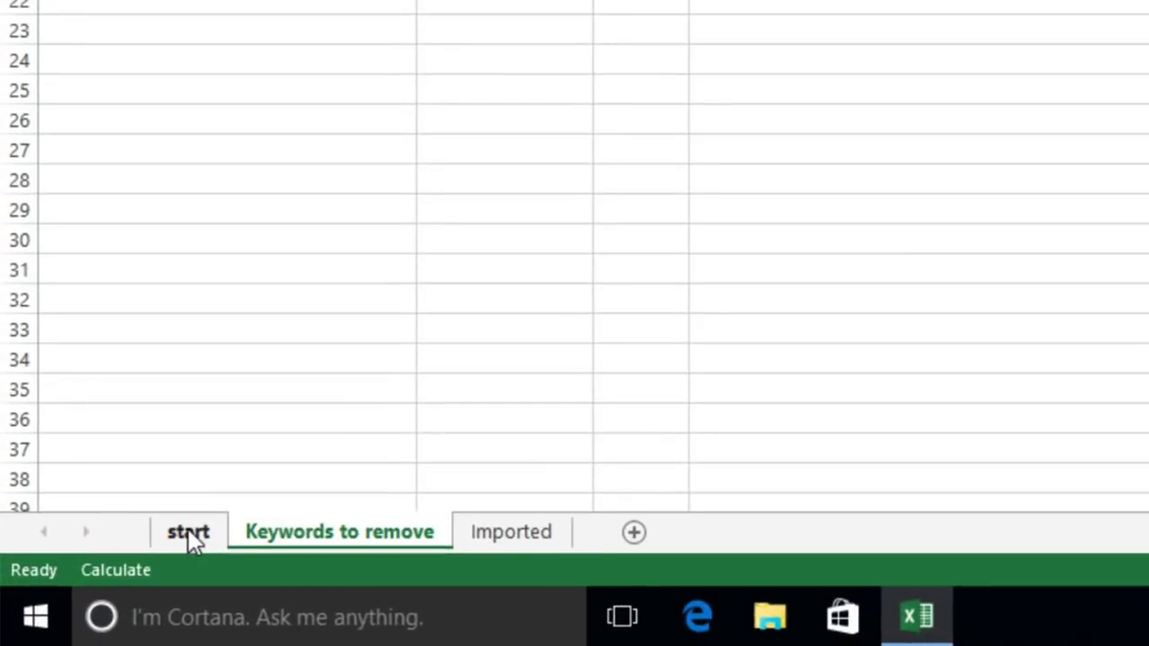
- Toggle keyword removal on the start sheet, run PARSE NAMES, and acknowledge the saved-files message
left_click(190, 532)
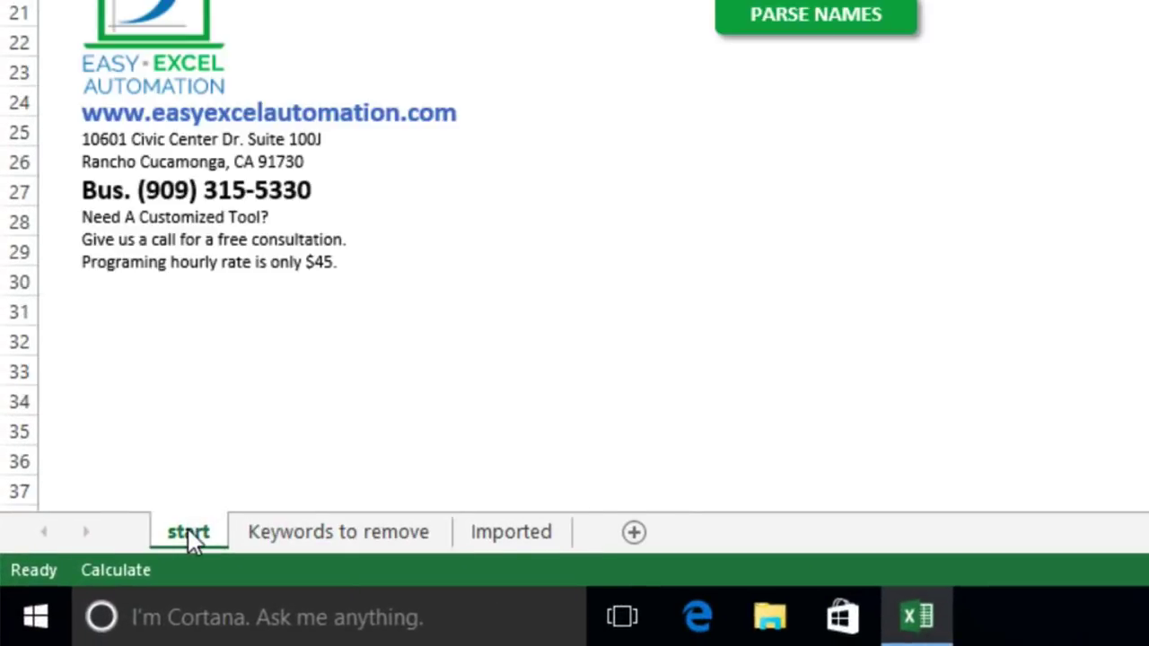
left_click(134, 306)
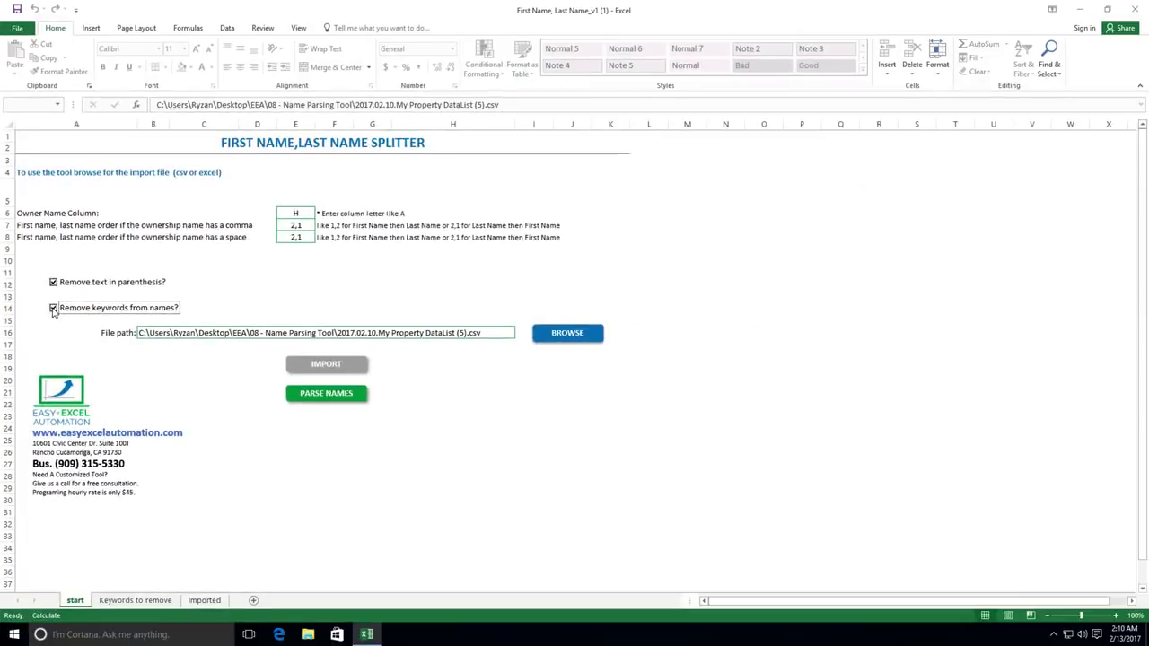
left_click(329, 397)
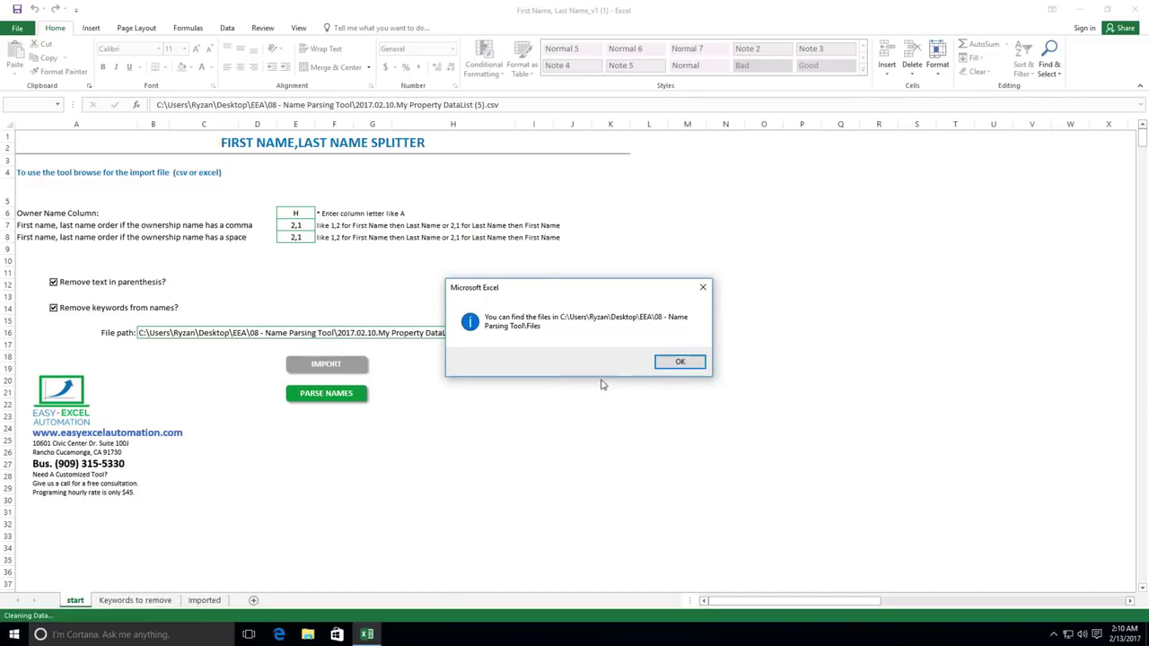
left_click(679, 362)
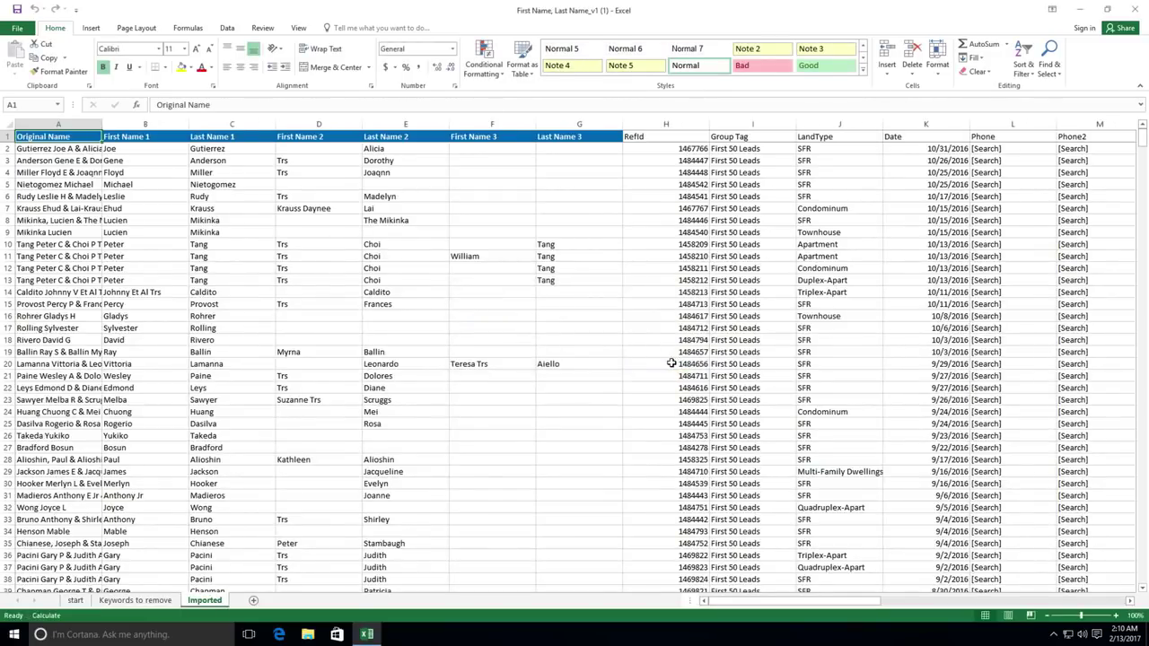
- Widen column A so the full original owner names are readable beside the parsed columns
left_click_drag(103, 124, 234, 121)
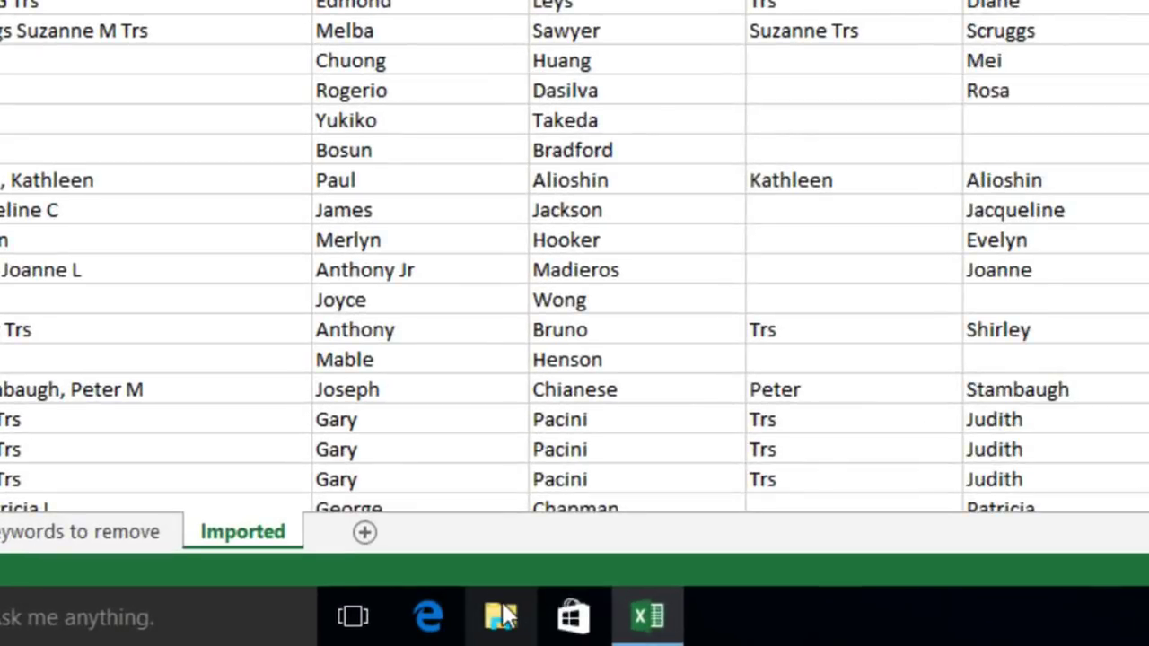
- Open the saved Export_2017-02-13_02-10-10 workbook from the Name Parsing Tool's Files folder
left_click(503, 616)
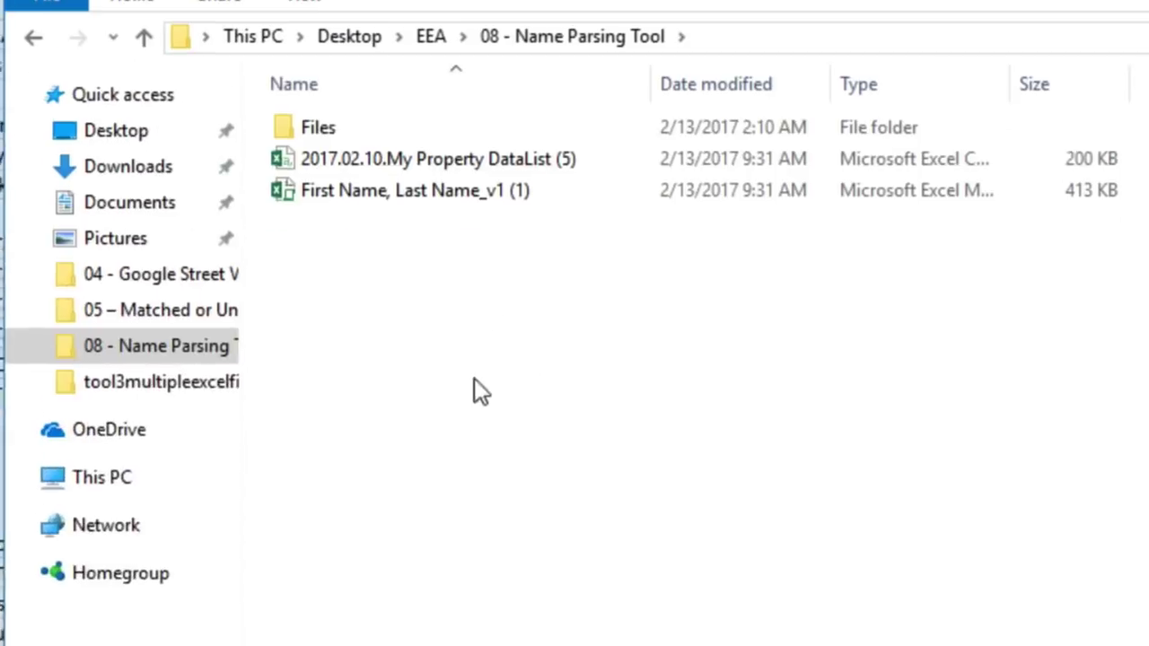
double_click(281, 152)
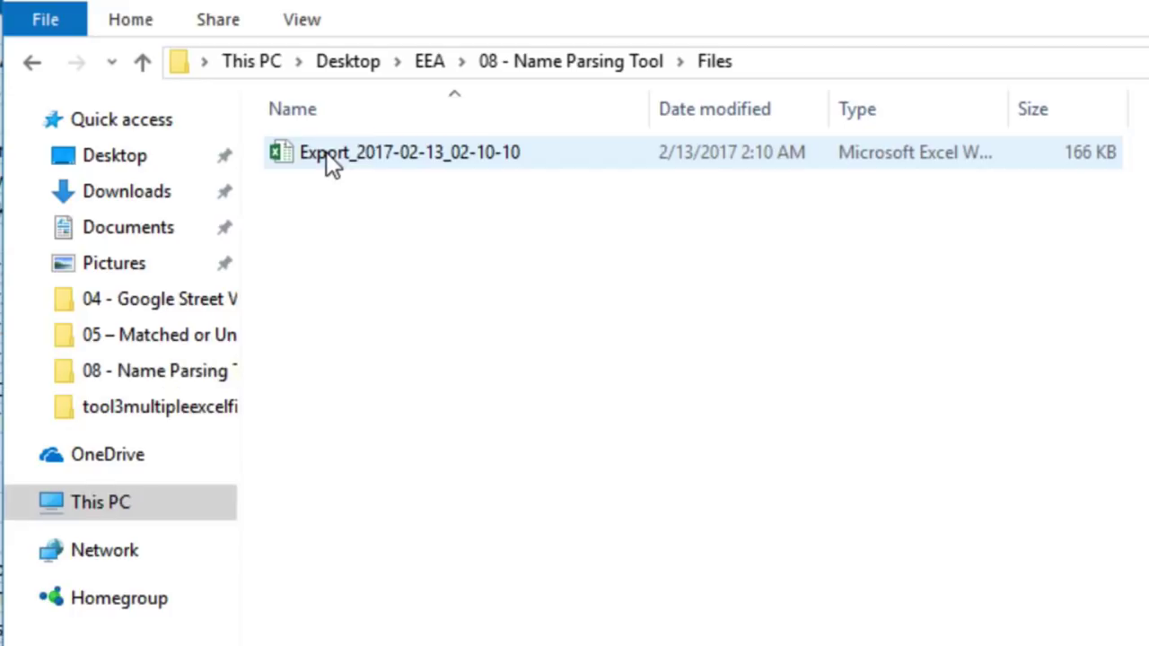
double_click(444, 151)
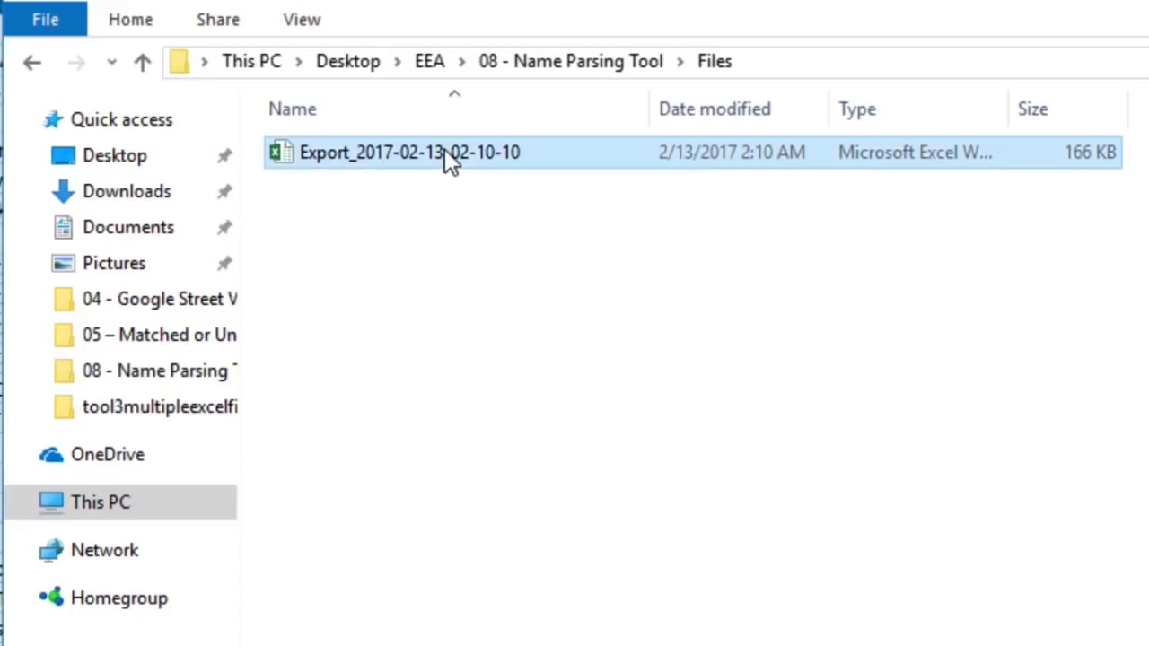